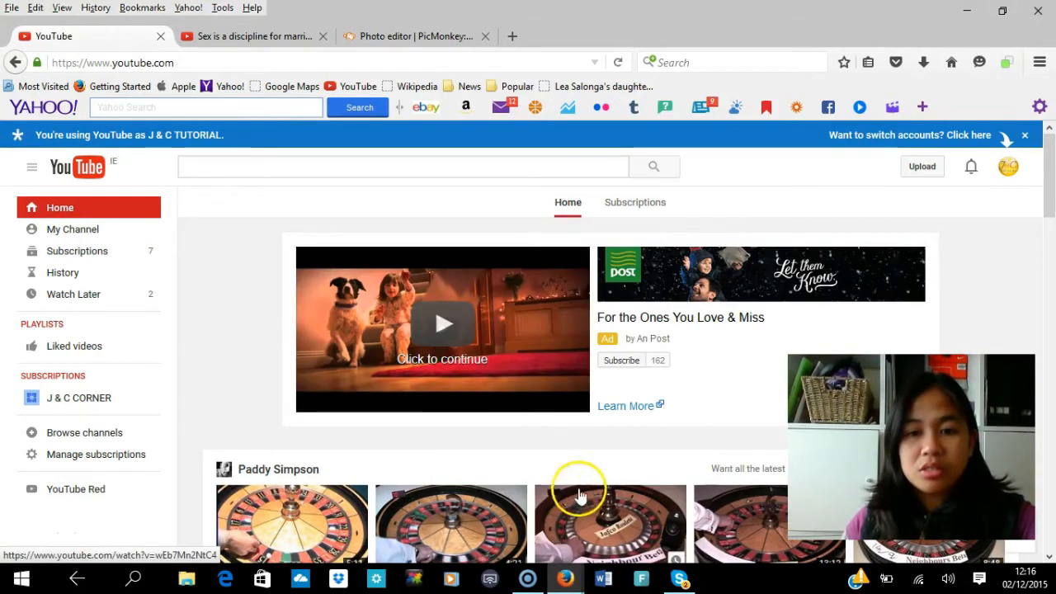
Go to your own J & C TUTORIAL channel page via My Channel in the sidebar.
click(83, 231)
click(77, 235)
click(72, 246)
mouse_move(611, 257)
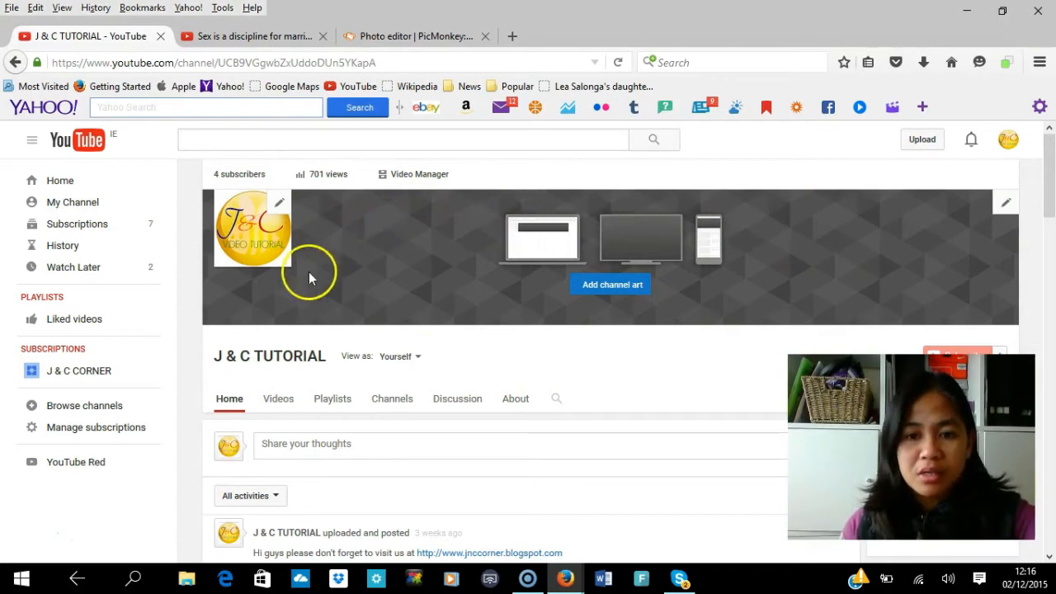
Choose Edit channel art from the channel header's pencil menu.
click(1005, 205)
click(978, 256)
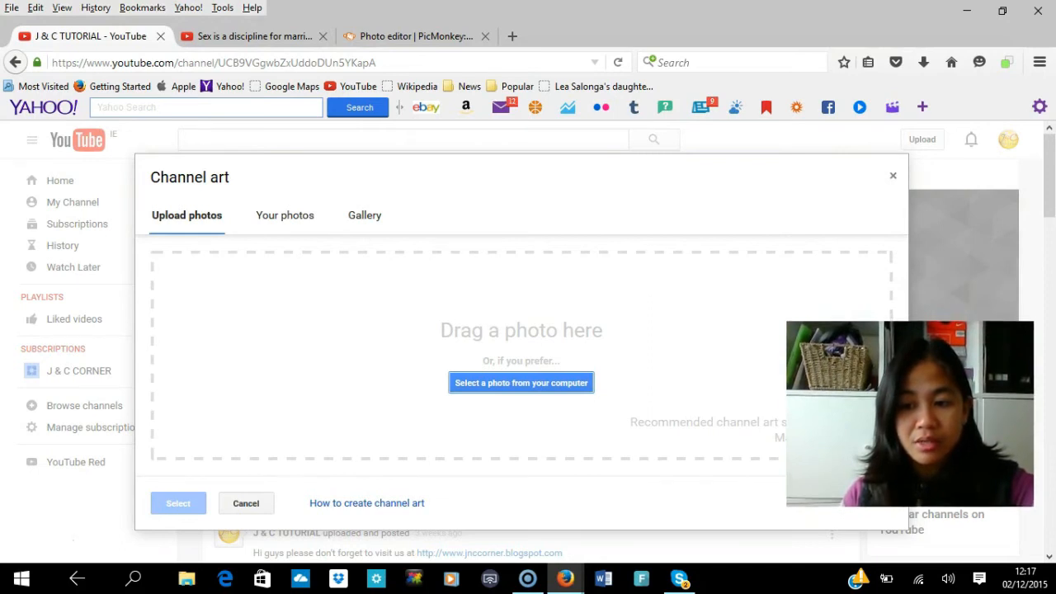
Upload the desktop3 image from the computer as the new channel art.
click(561, 385)
scroll(475, 239, down, 2)
scroll(489, 232, up, 2)
click(180, 231)
click(397, 348)
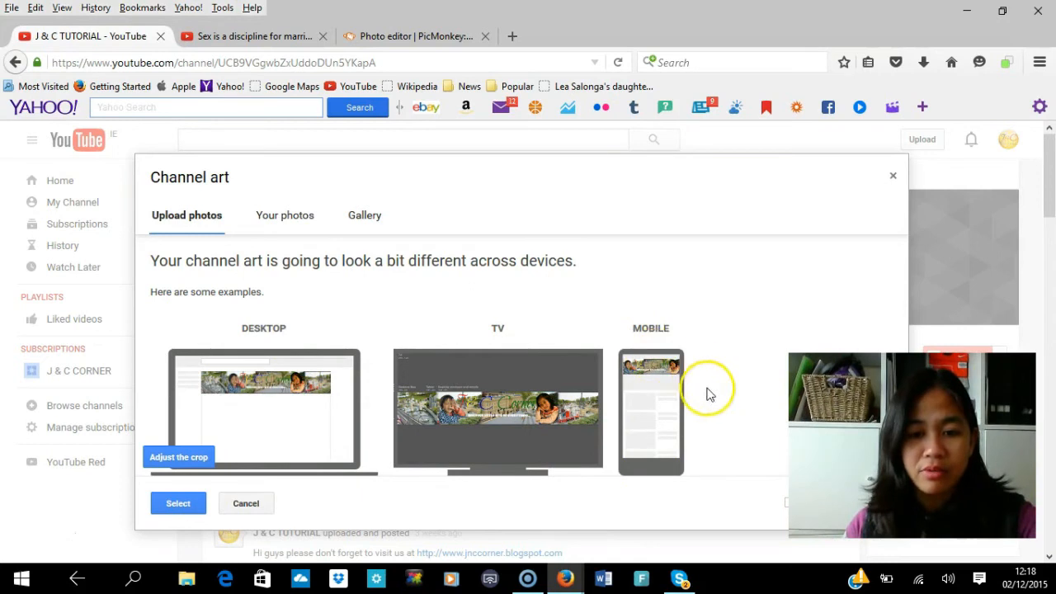
click(185, 459)
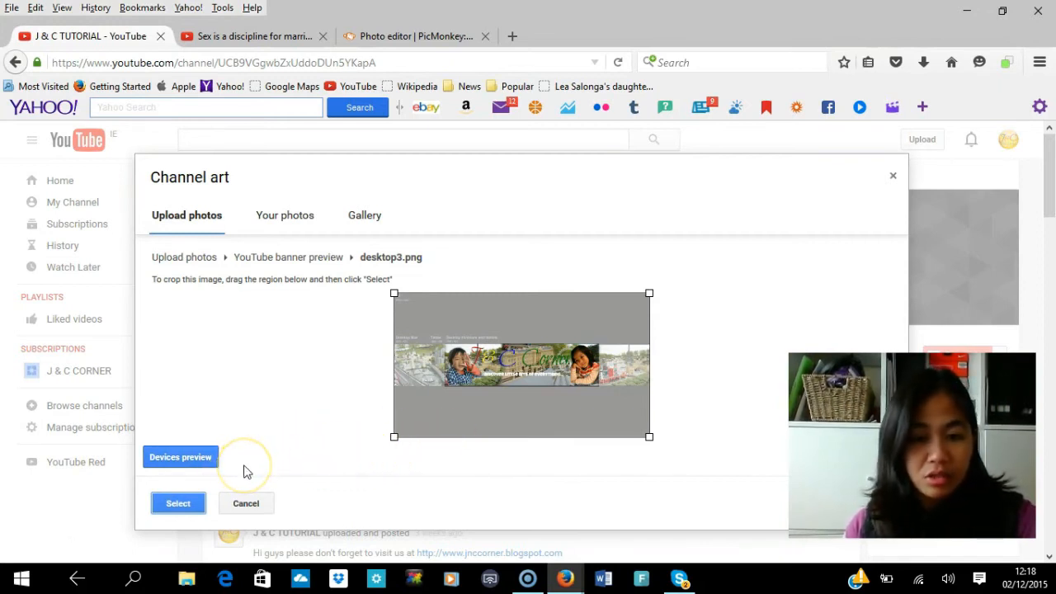
click(181, 457)
Select the uploaded J & C Corner banner to apply it as channel art.
click(178, 504)
mouse_move(610, 257)
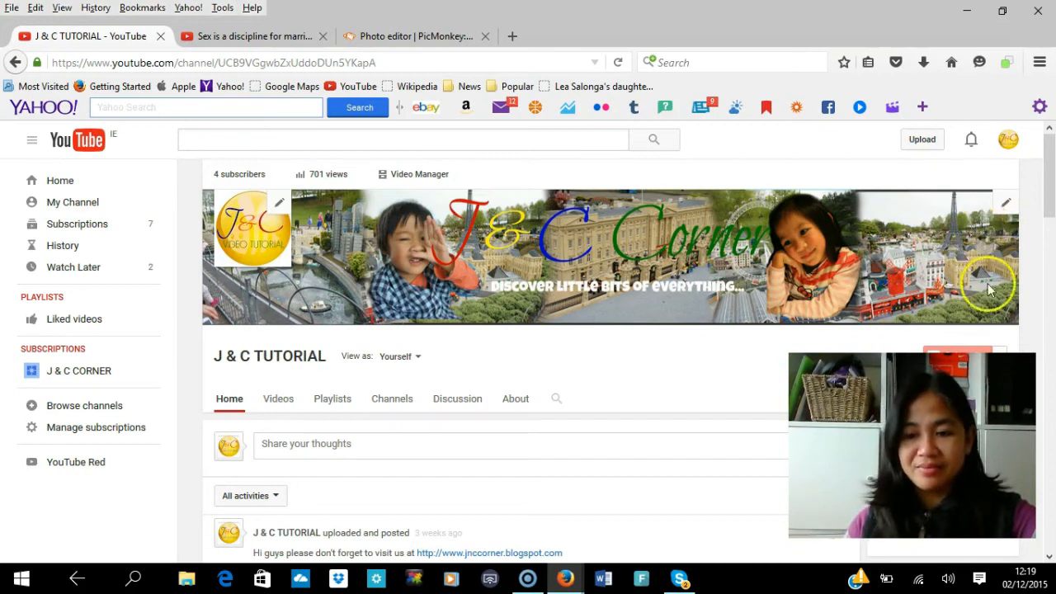